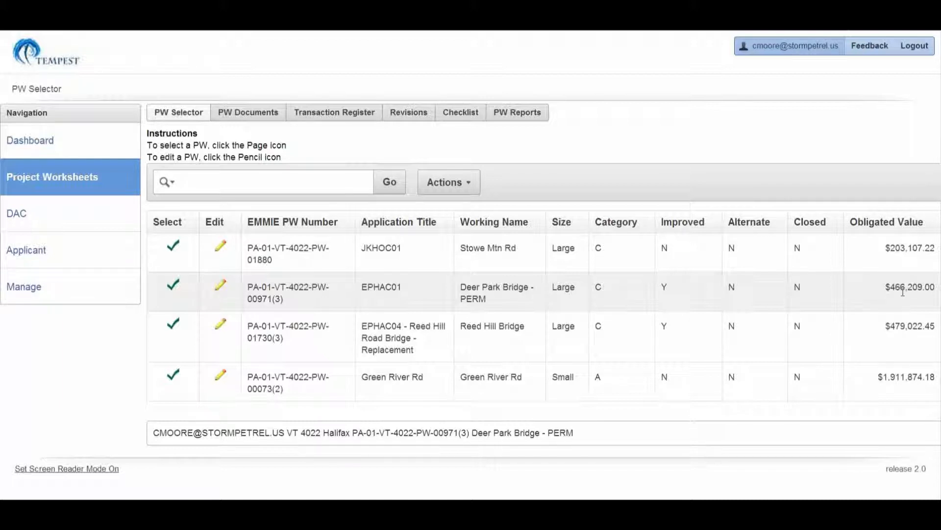
- Review the Deer Park Bridge - PERM project worksheet's details, including its DDD & SOW section, and leave without changes
left_click(221, 285)
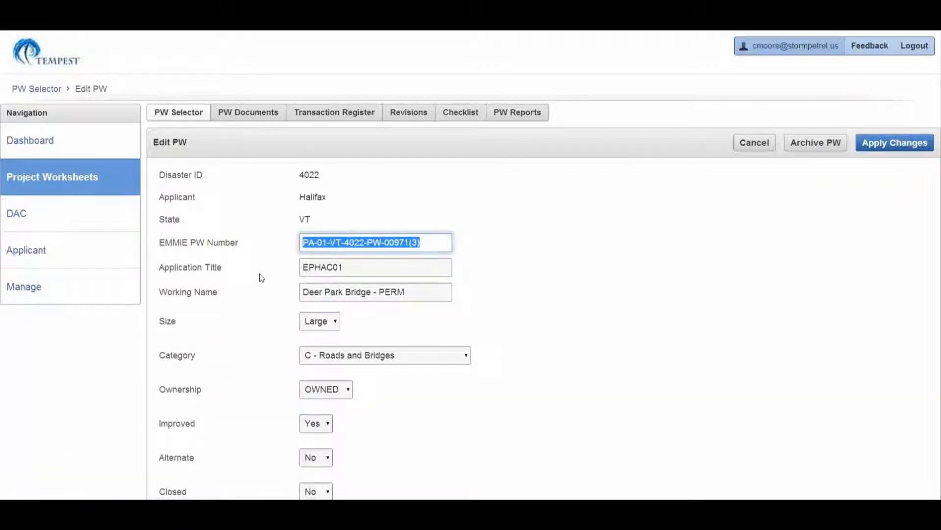
scroll(261, 275, "down", 2)
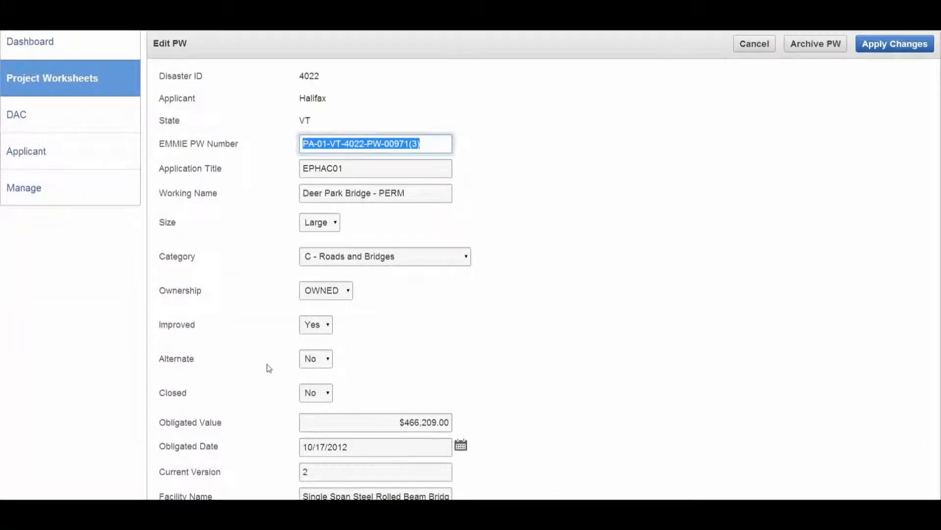
scroll(269, 368, "down", 6)
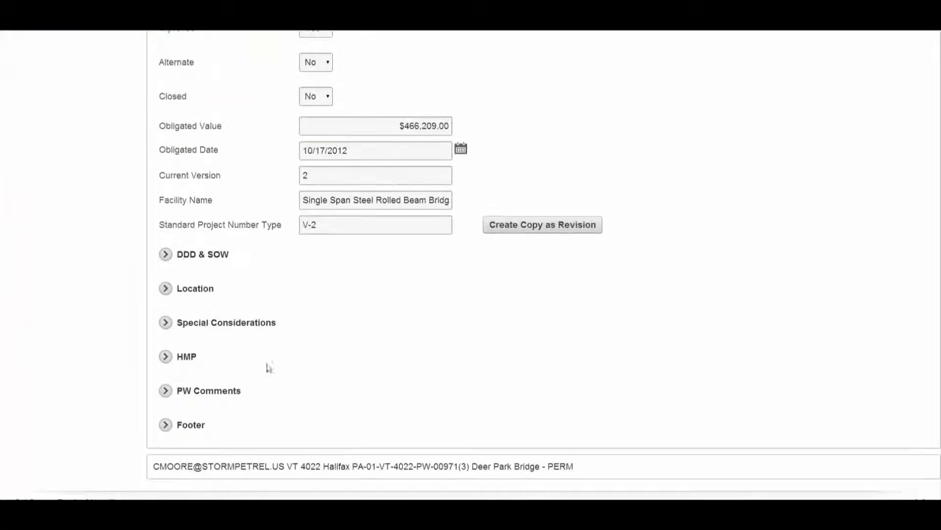
left_click(166, 254)
scroll(200, 327, "down", 5)
scroll(216, 430, "down", 4)
scroll(278, 357, "up", 8)
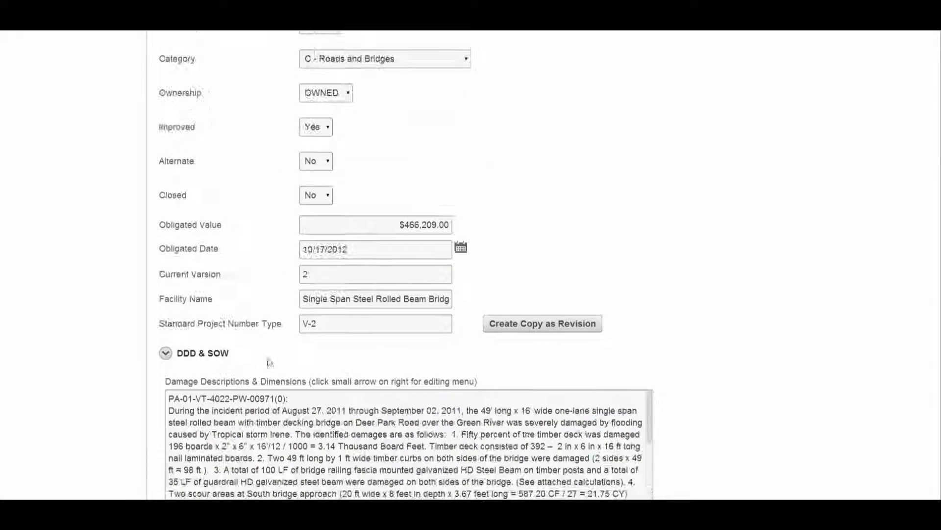
scroll(371, 326, "up", 1)
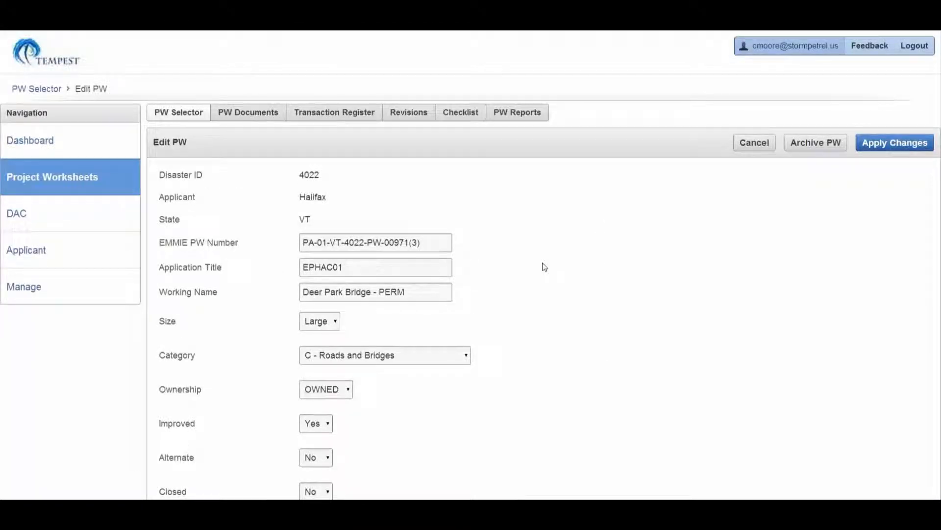
left_click(745, 146)
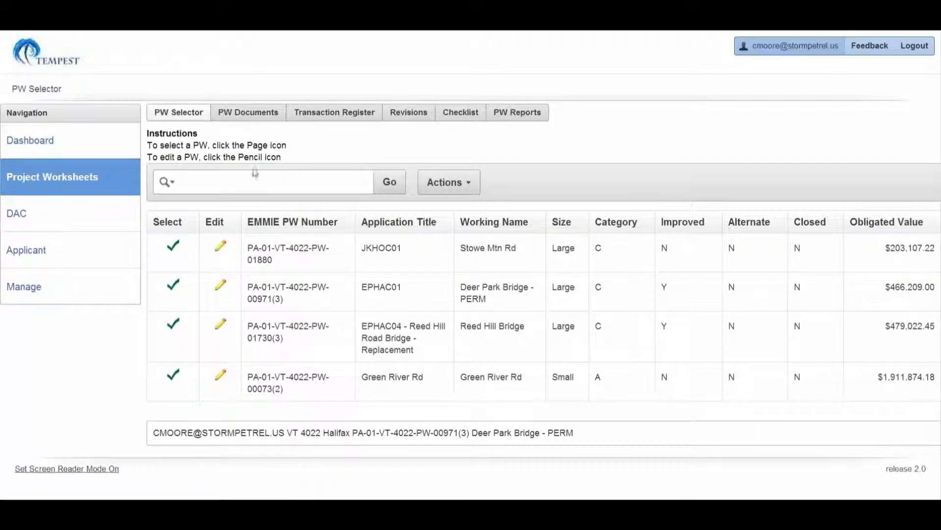
- Start a new expense transaction in the worksheet's transaction register and date it 10/4/2012
left_click(321, 118)
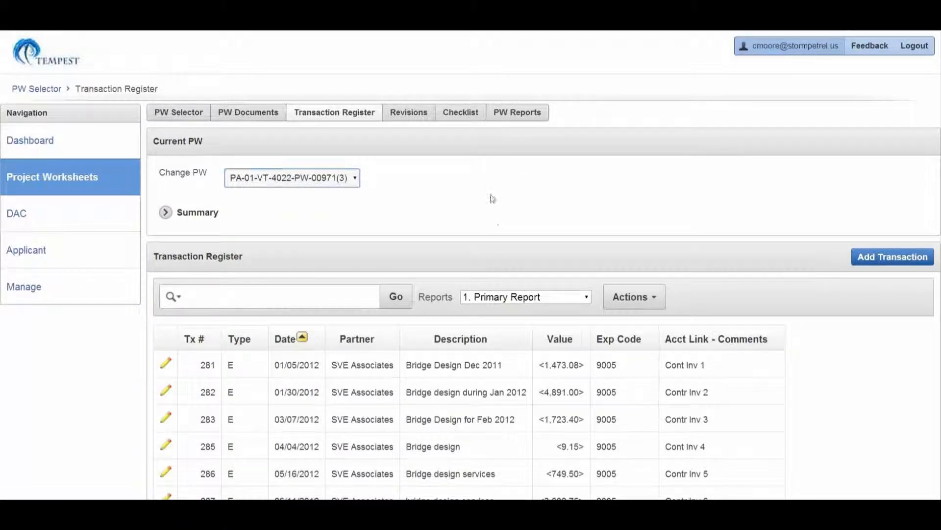
scroll(492, 200, "down", 4)
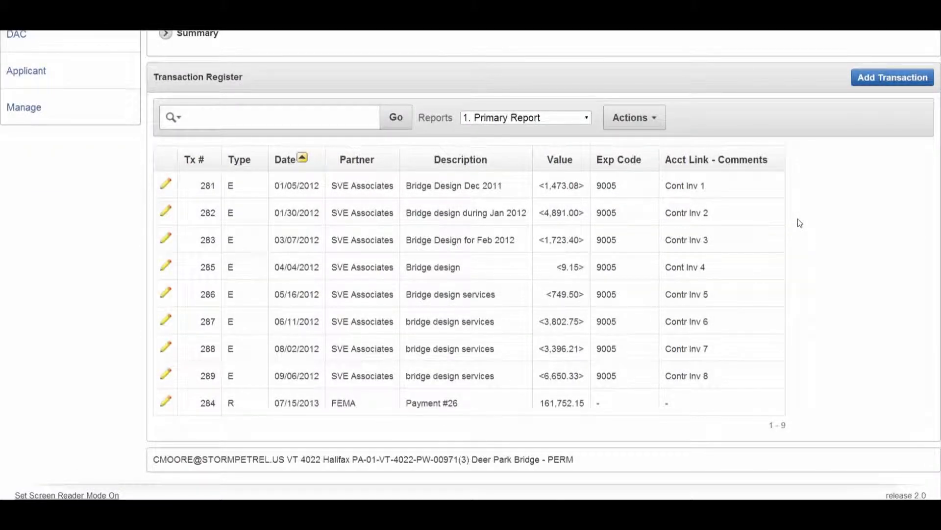
left_click(874, 82)
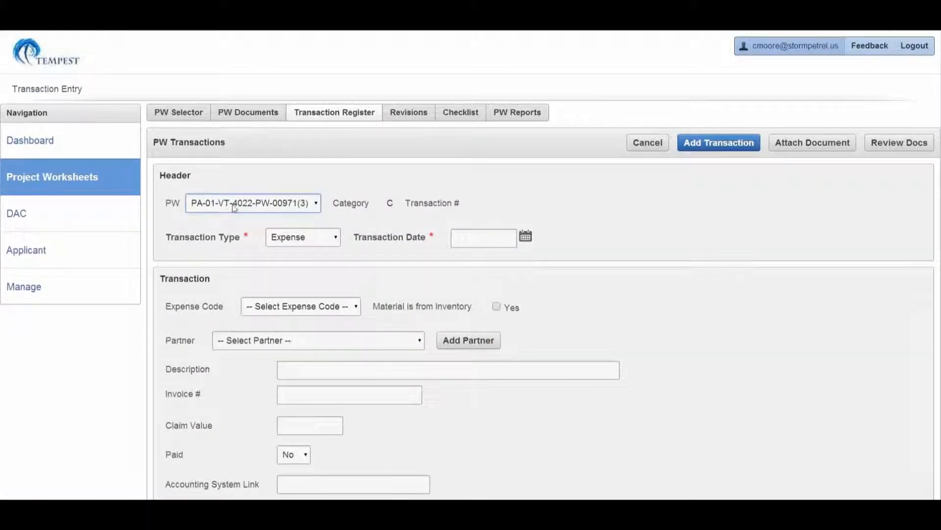
key("Tab")
key("Tab")
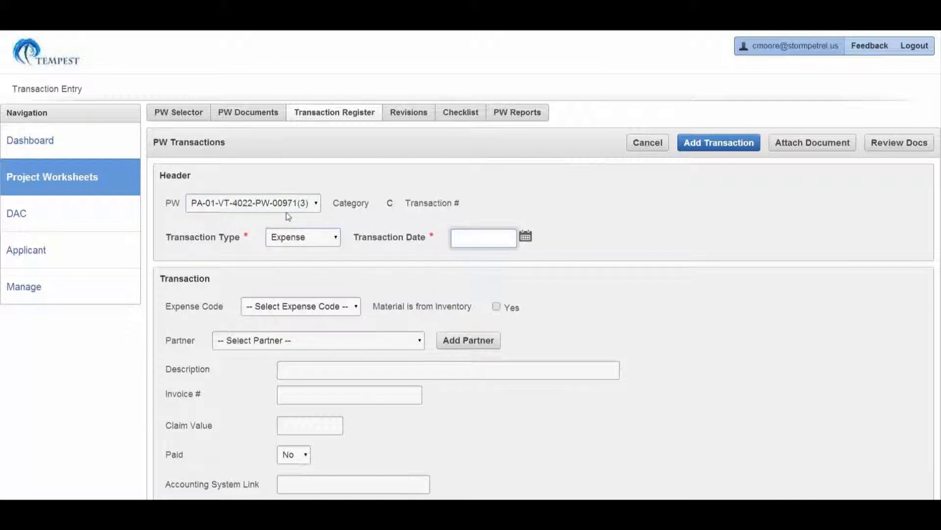
type("10/4/2012")
key("Tab")
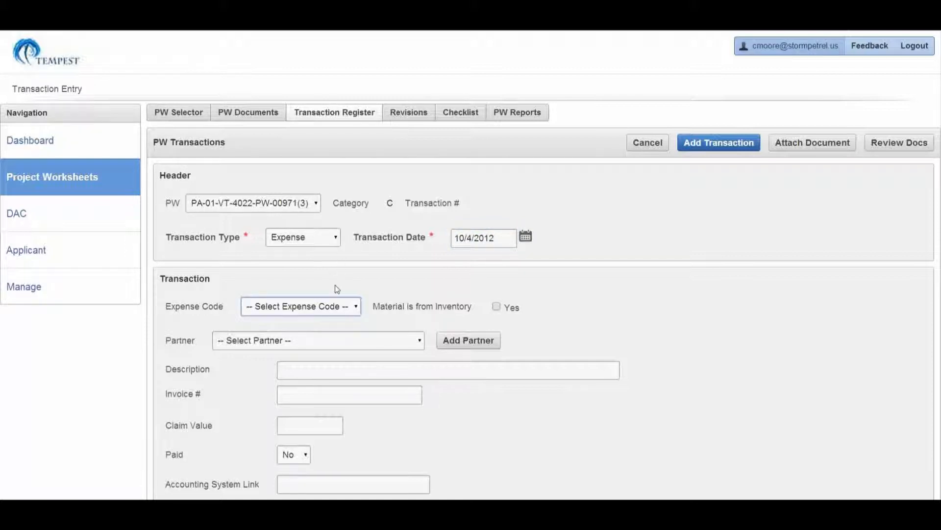
- Set the transaction's expense code to Contracts: 9005 and its partner to SVE Associates - Engineering Firm
left_click(343, 307)
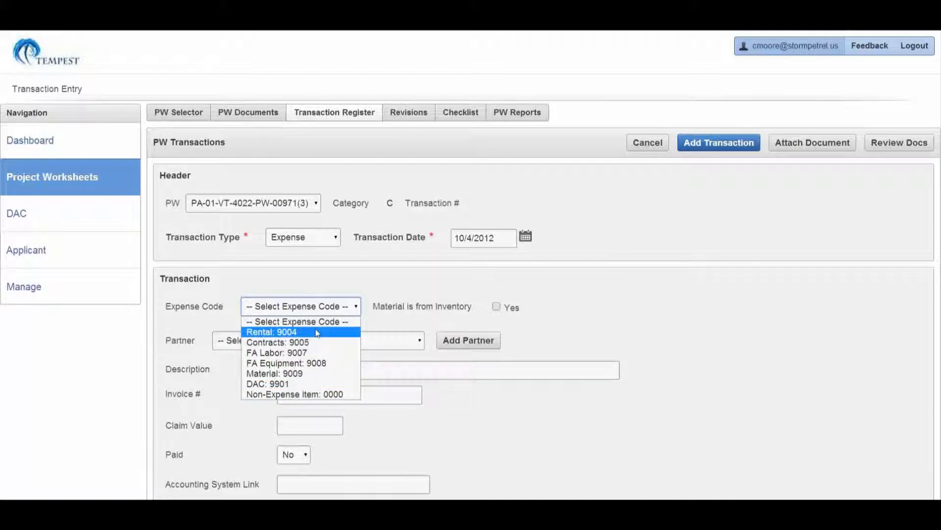
left_click(305, 341)
key("Tab")
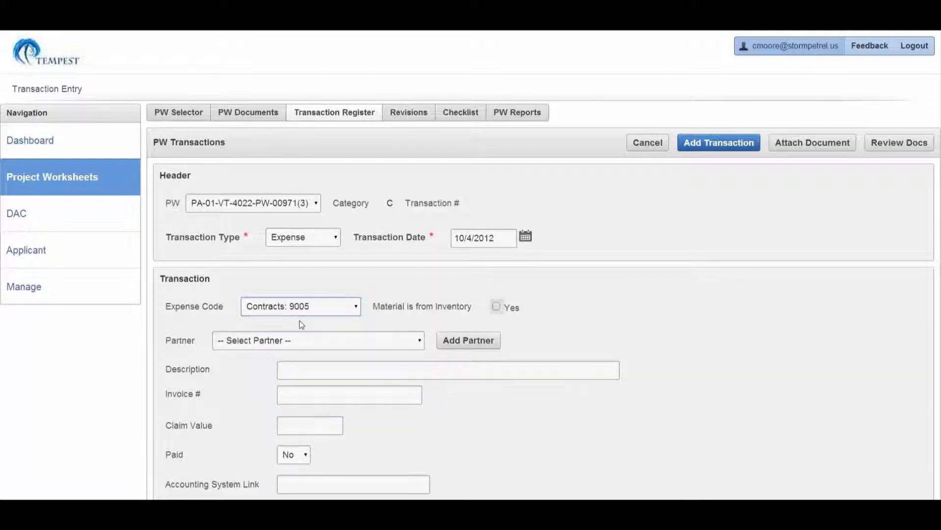
key("Tab")
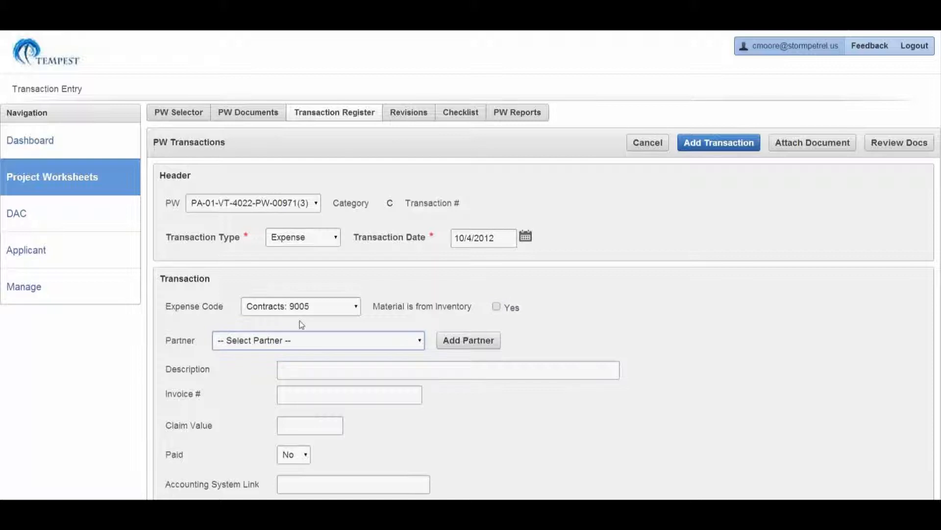
key("Down")
key("Tab")
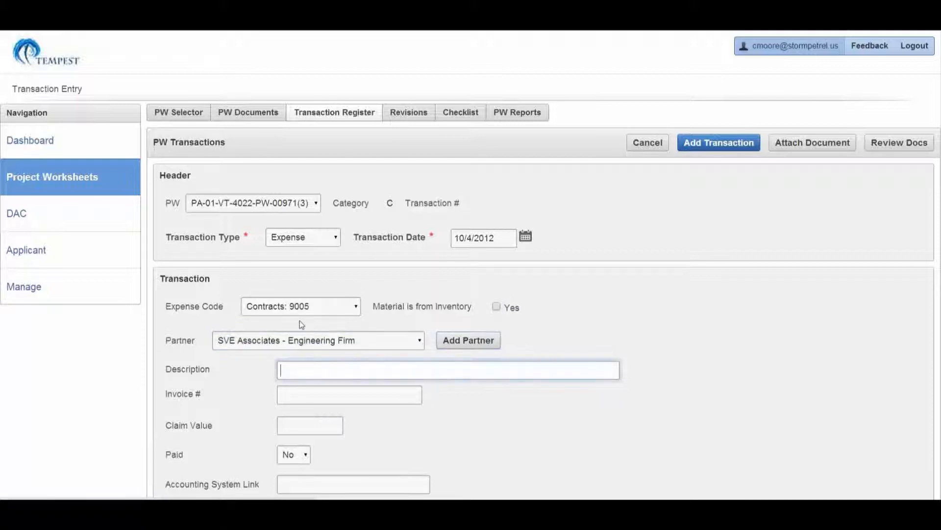
- Describe the transaction as "Bridge Design Services" and enter its invoice number
type("Bridge ")
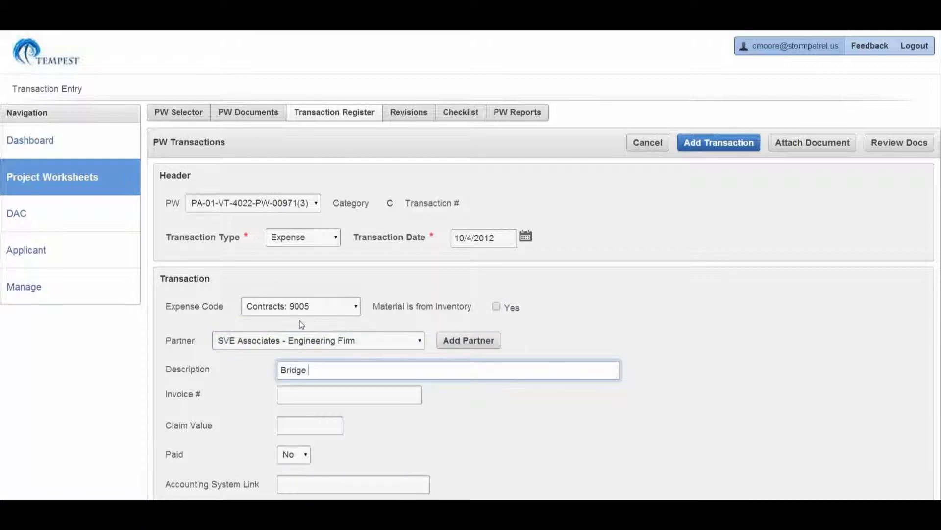
type("Design SErvi")
key("BackSpace")
key("BackSpace")
key("BackSpace")
key("BackSpace")
type("ervices")
key("Tab")
type("43696")
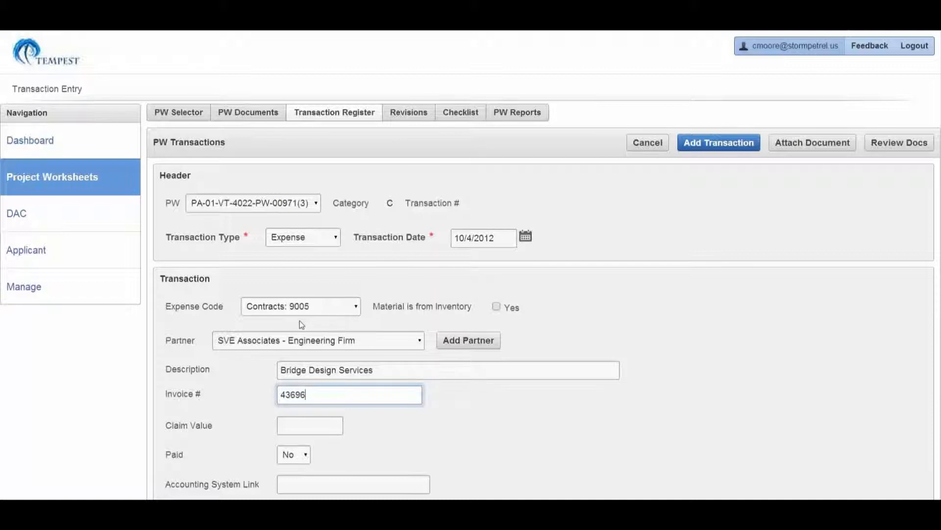
- Set the transaction's claim value to 608.70 and mark it as paid
key("Tab")
type("60")
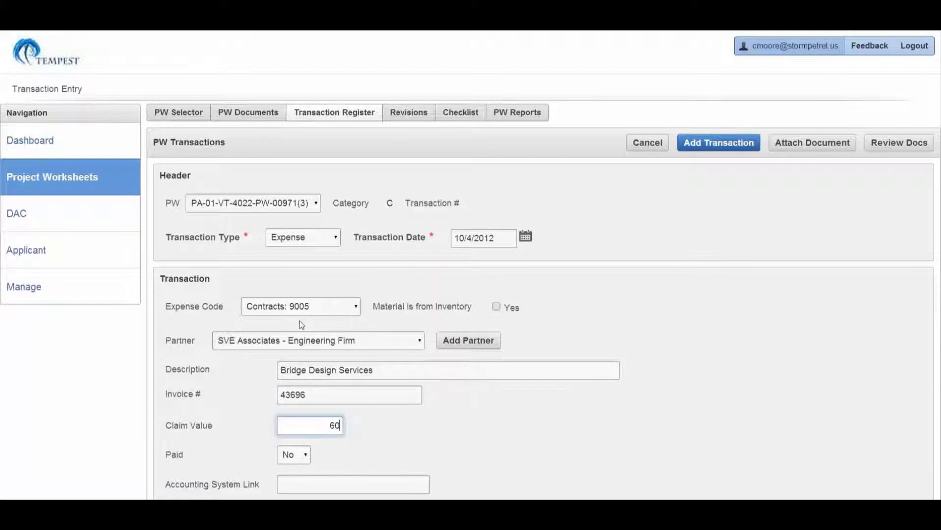
type("8.70")
key("Tab")
key("y")
key("Tab")
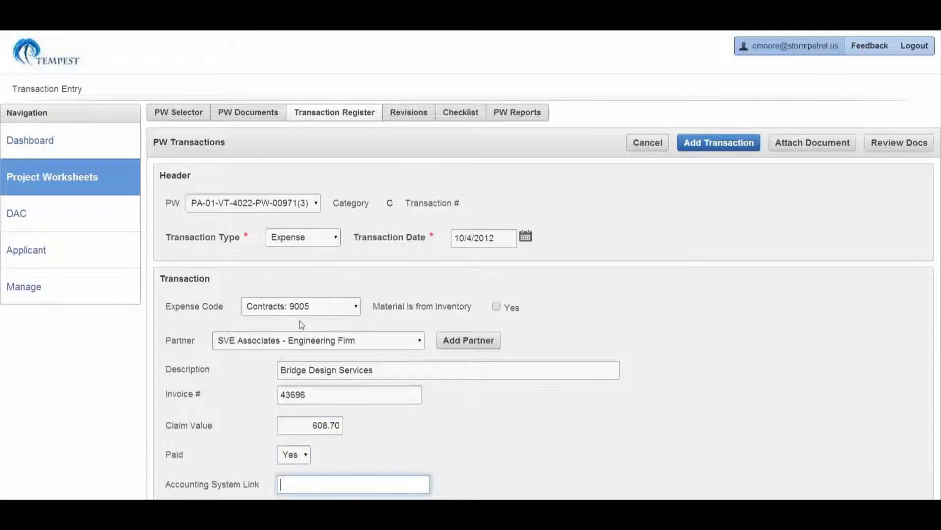
- Set the transaction's accounting system link to "Cont Inv 9" and its form value to 1844.34
type("Cont Inv 9")
scroll(368, 299, "down", 3)
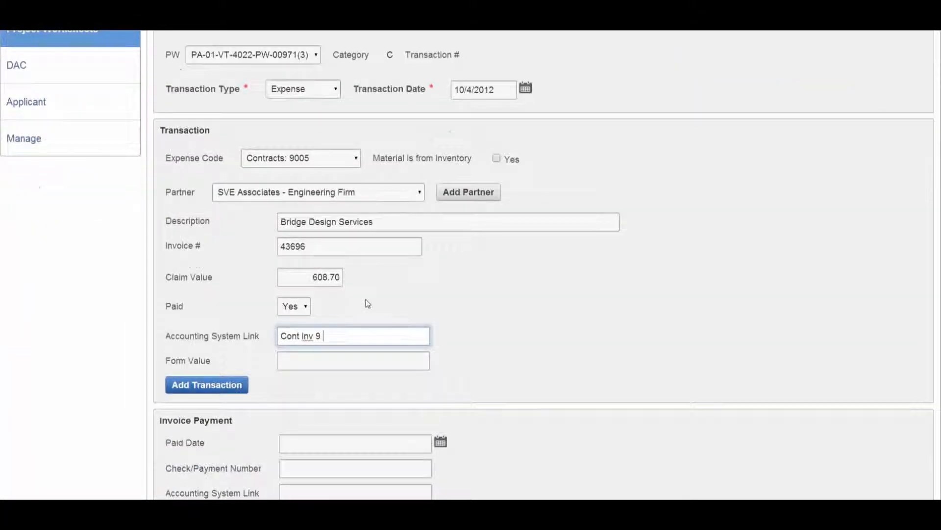
key("Tab")
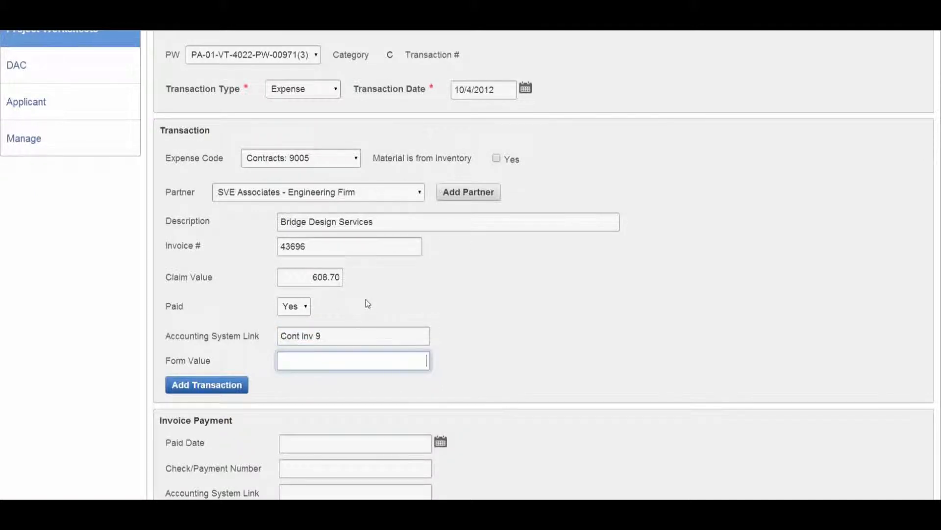
type("1")
key("BackSpace")
type("844.34")
key("Tab")
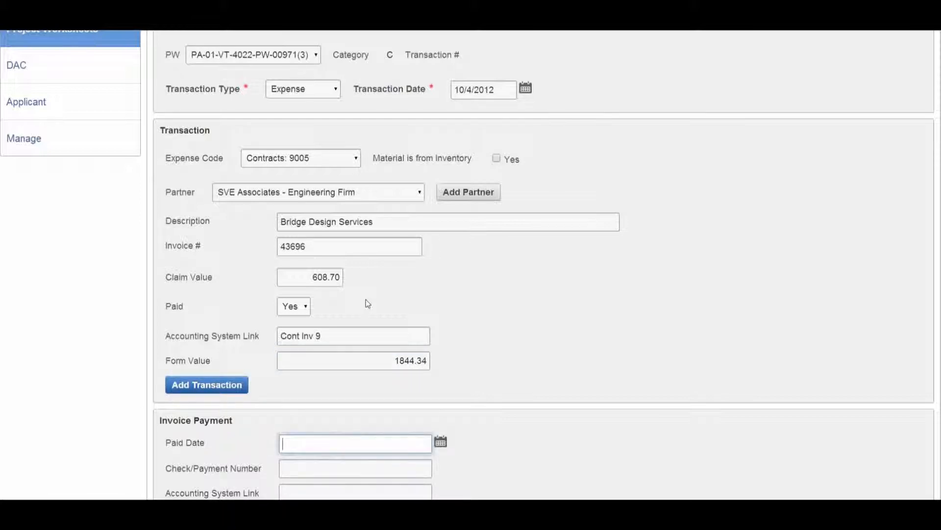
- Enter the invoice payment's paid date 10/21/2012 and its check number, and add the transaction to the register
type("10/21/2013")
key("BackSpace")
type("2")
key("Tab")
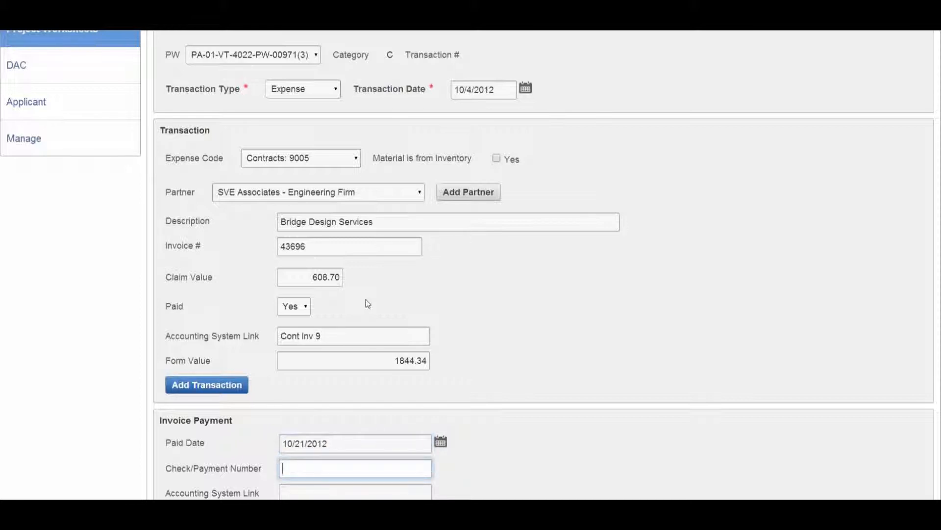
type("17252")
left_click(212, 387)
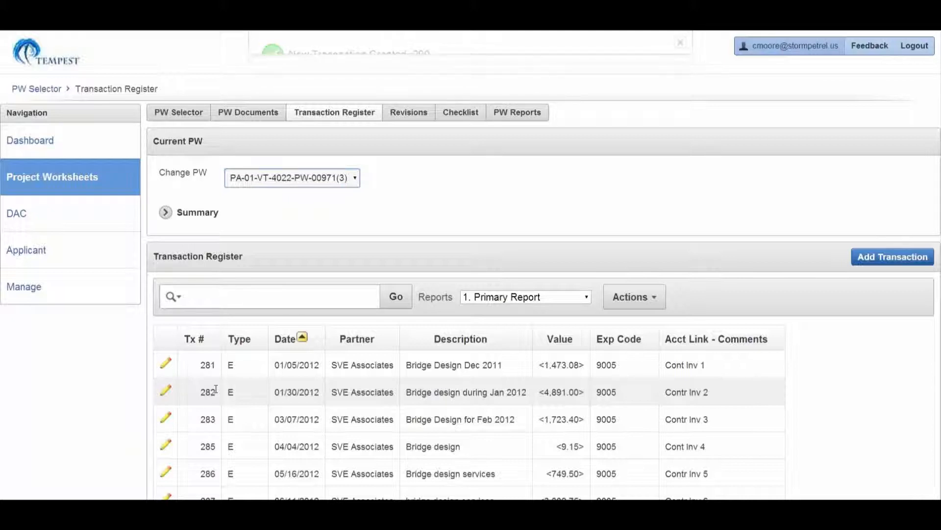
- Start another expense transaction dated 11/6/2012 with expense code Contracts: 9005 and partner SVE Associates - Engineering Firm
left_click(866, 256)
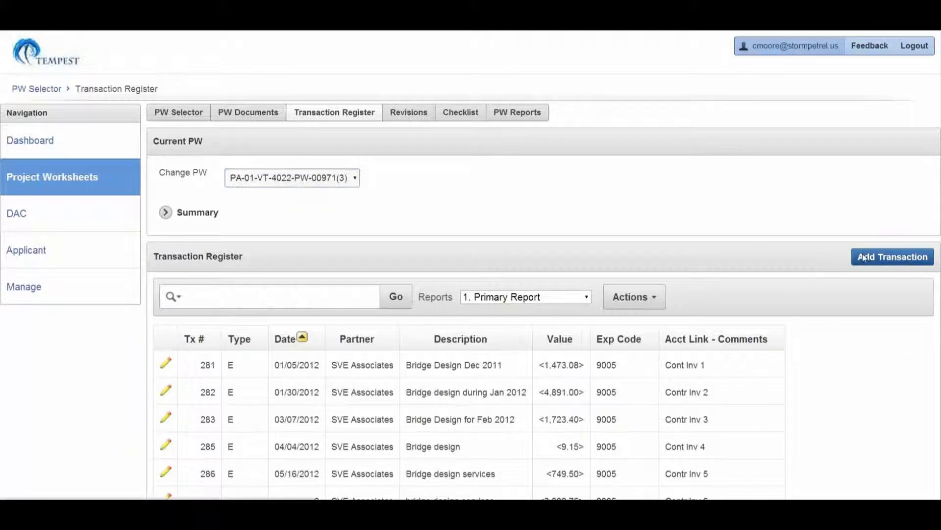
key("Tab")
key("Tab")
type("11/6/2012")
key("Tab")
key("c")
key("Tab")
key("Tab")
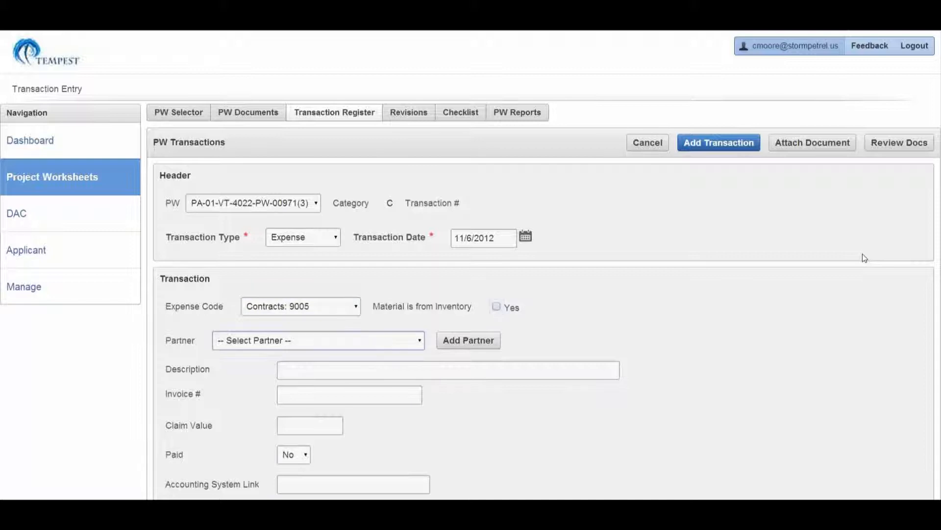
key("Down")
key("s")
key("Tab")
- Describe the new transaction as "bridge design service" and enter its invoice number
type("b")
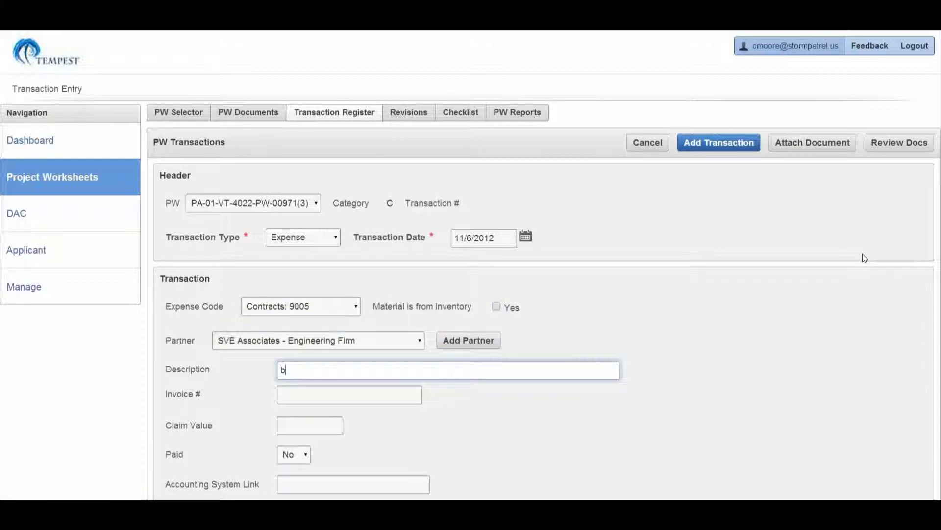
type("ridge design service")
key("Tab")
type("4")
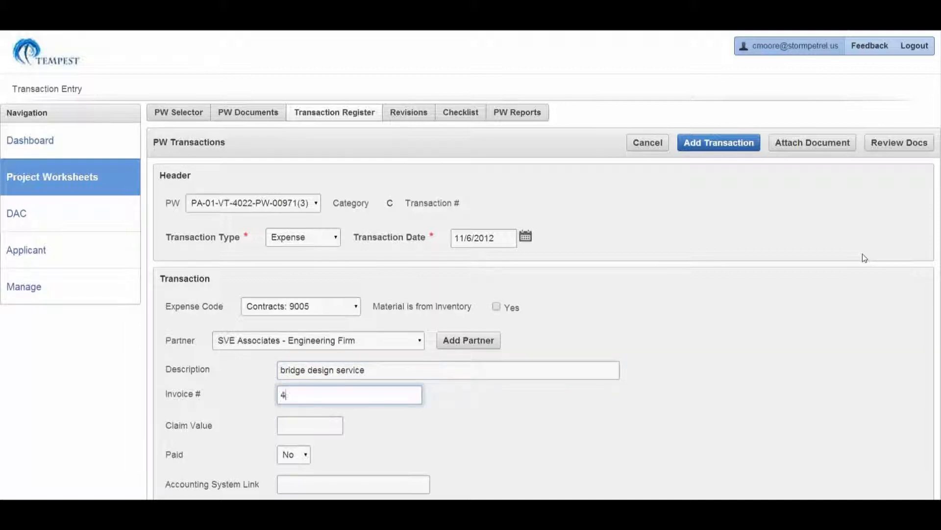
type("37272")
key("Tab")
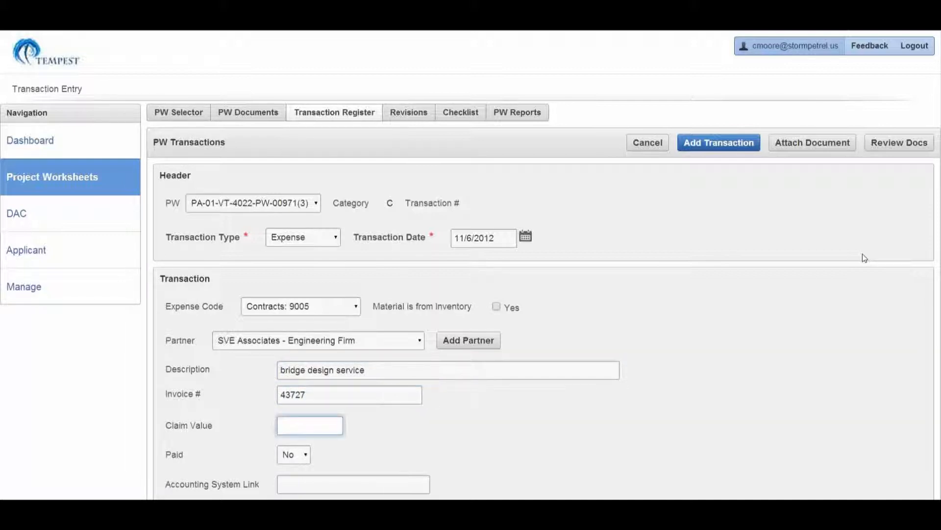
- Set the new transaction's claim value to 4126.80 and mark it as paid
type("4126.80")
key("Tab")
key("y")
key("Tab")
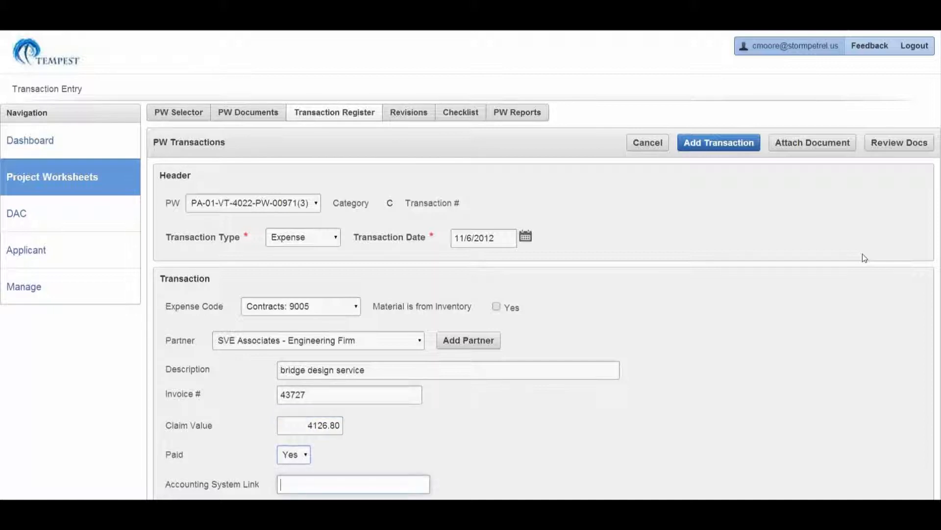
- Set the new transaction's accounting system link to "Cont Inv 10" and its form value to 4126.80
type("C")
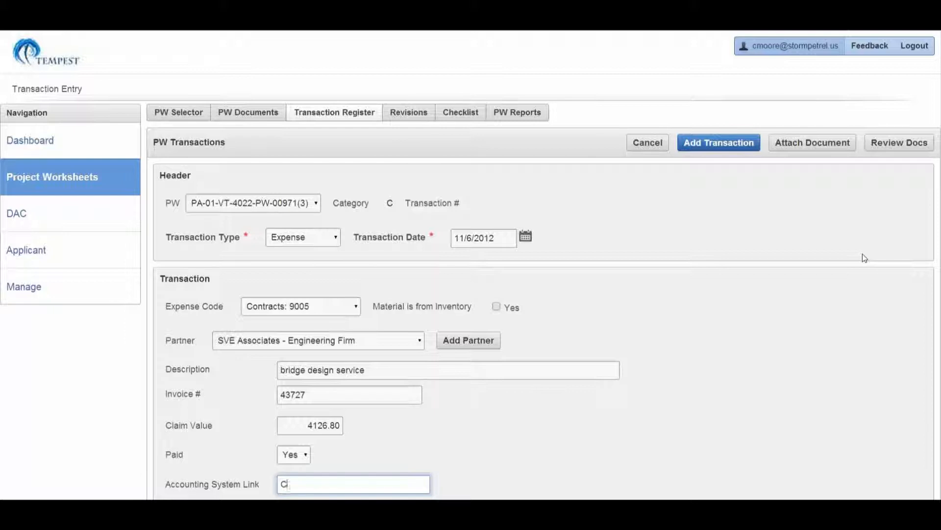
type("ont Inv 10")
key("Tab")
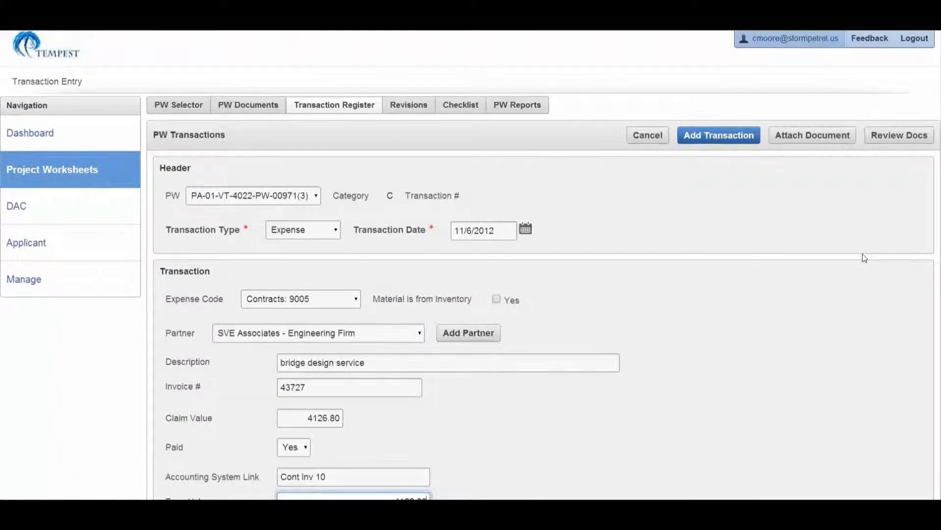
scroll(865, 258, "down", 5)
key("Tab")
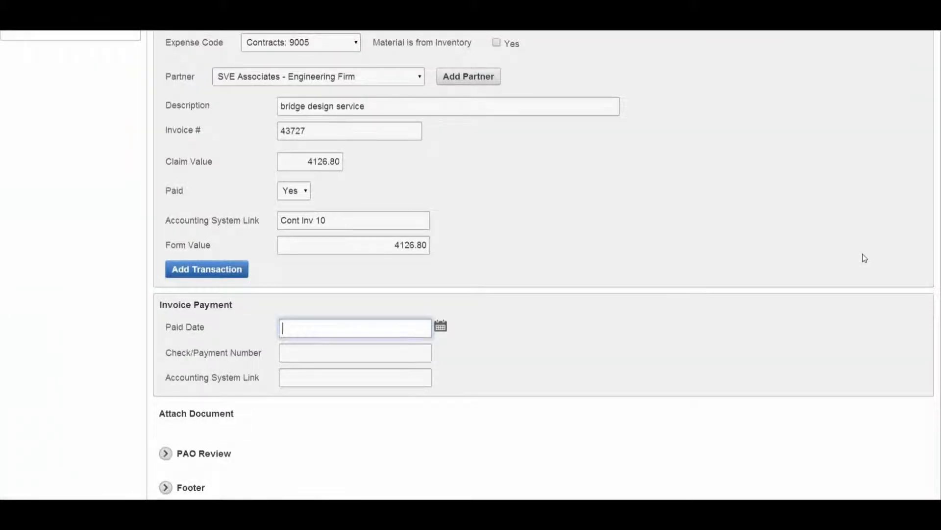
- Enter the invoice payment's paid date 11/27/2012 and its check number, and add the transaction to the register
type("11/27/2012")
key("Tab")
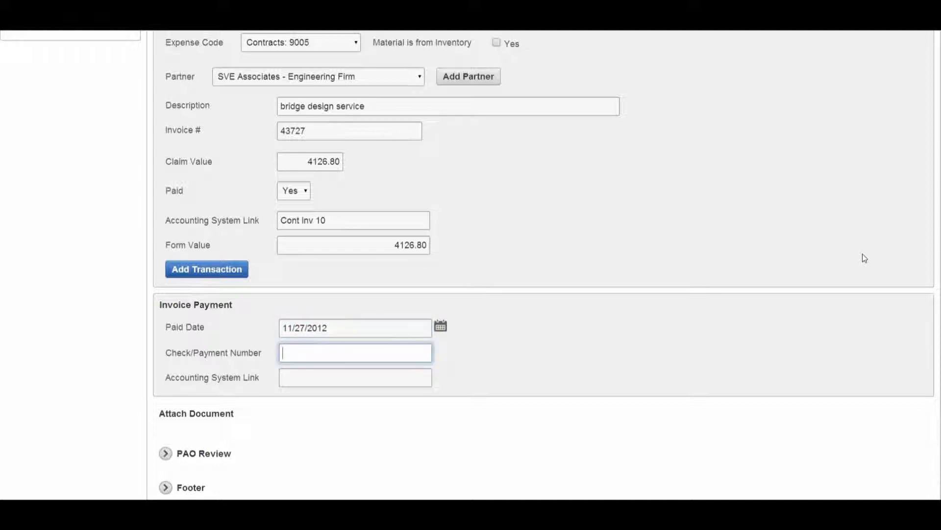
type("7742")
key("shift+Tab")
key("shift+Tab")
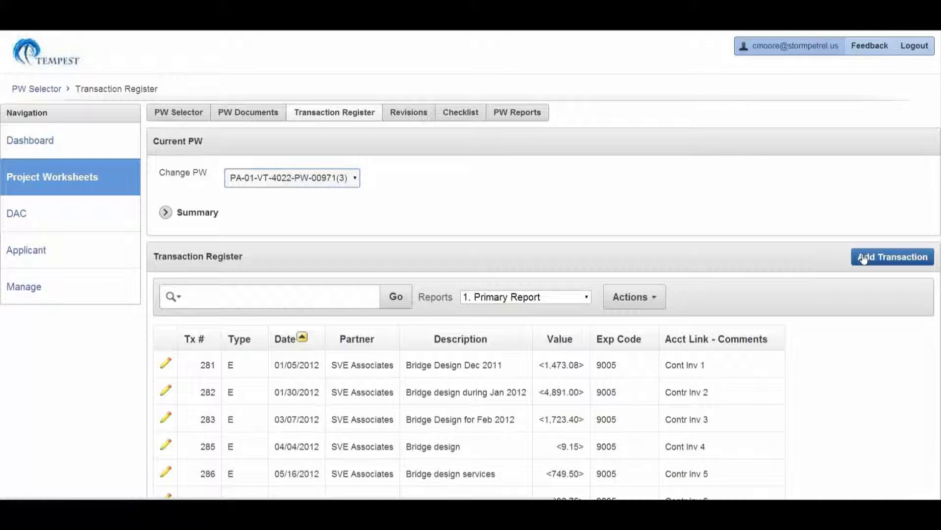
- Start a new transaction of type Revenue in the register and date it 10/10/2012
left_click(864, 259)
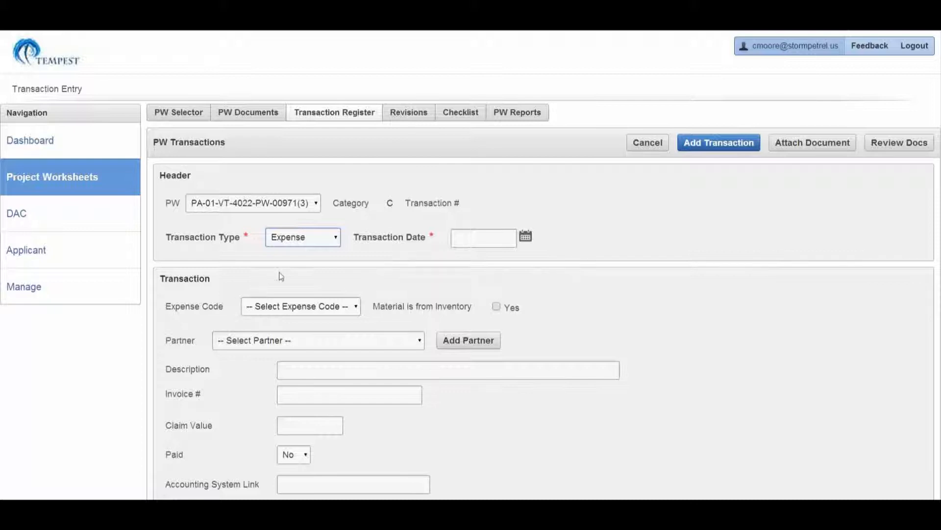
left_click(332, 237)
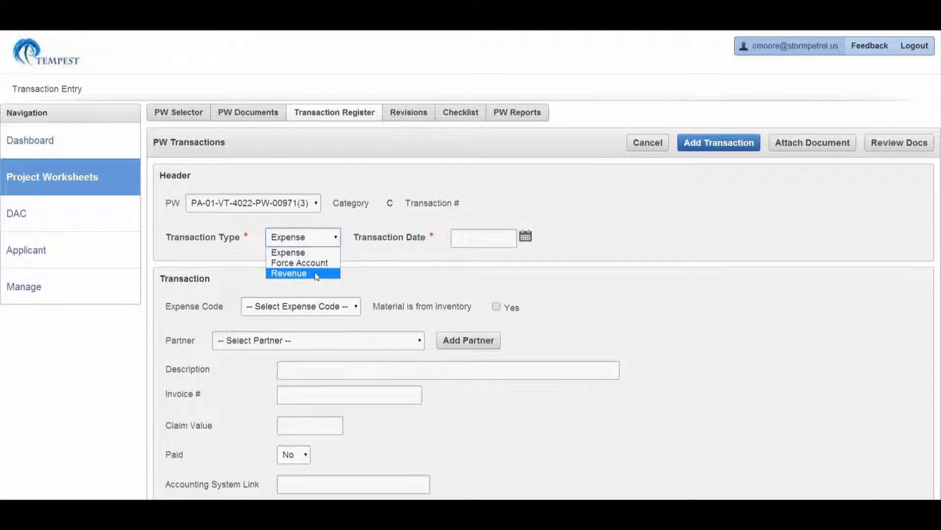
left_click(292, 273)
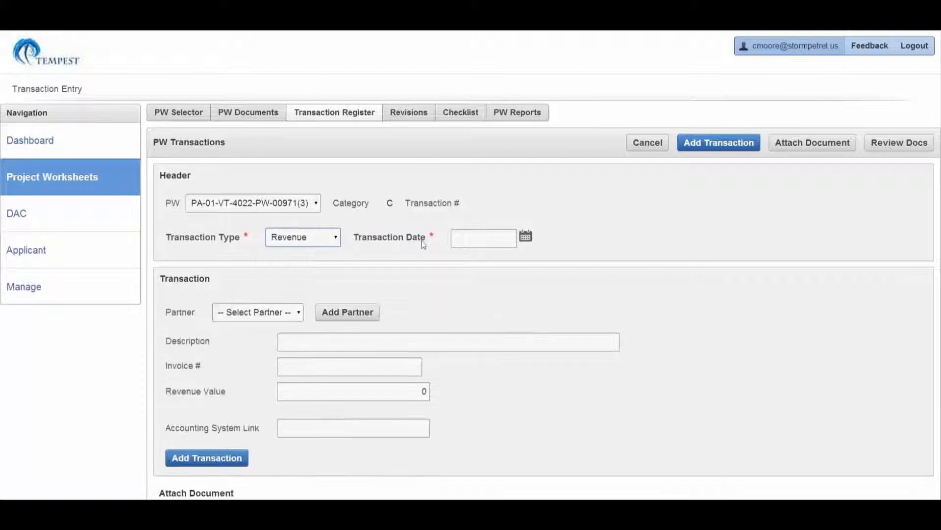
left_click(472, 237)
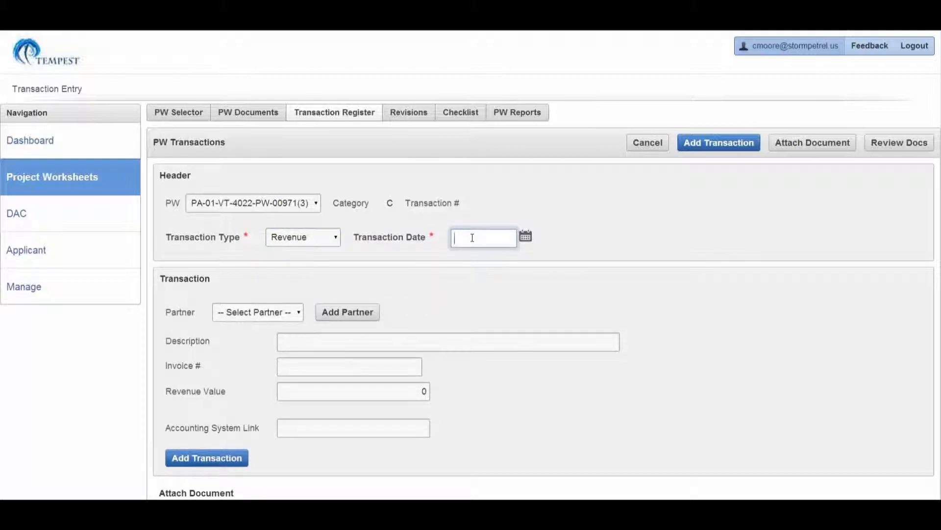
type("10/10/2012")
key("Tab")
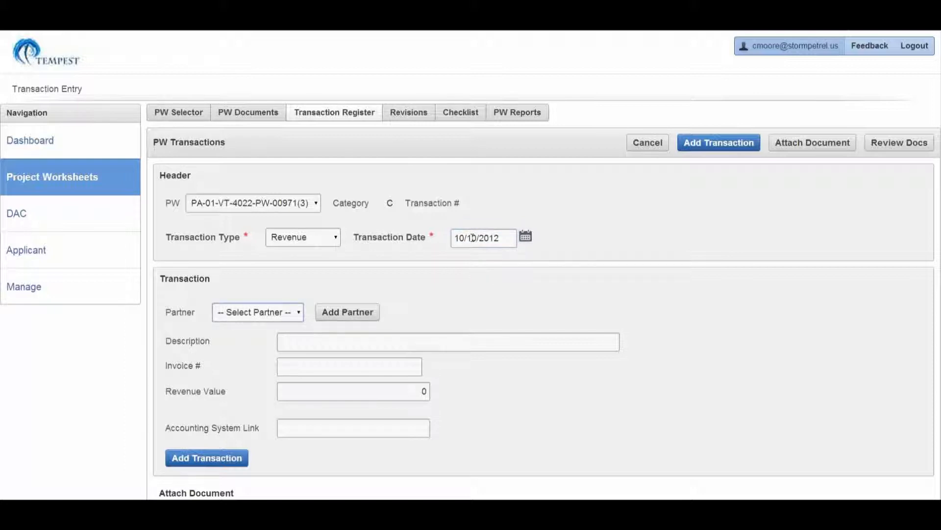
- Select FEMA as the revenue transaction's partner and describe it as "Payment # 21"
key("Down")
left_click(253, 314)
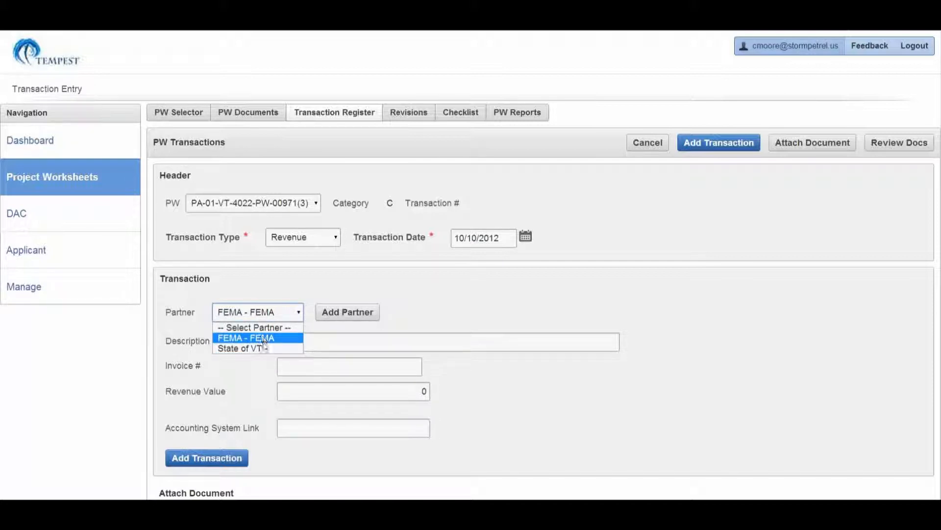
left_click(263, 340)
left_click(297, 336)
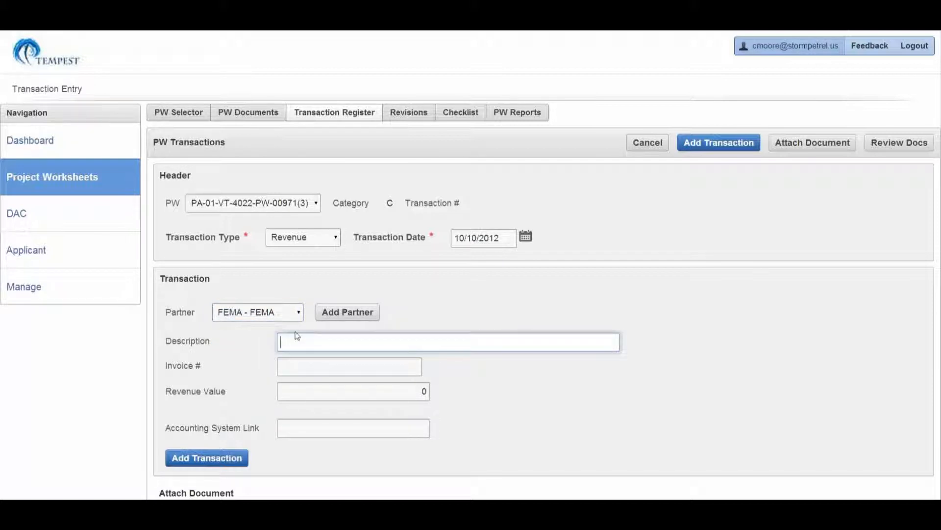
type("Payment # 21")
key("Tab")
key("Tab")
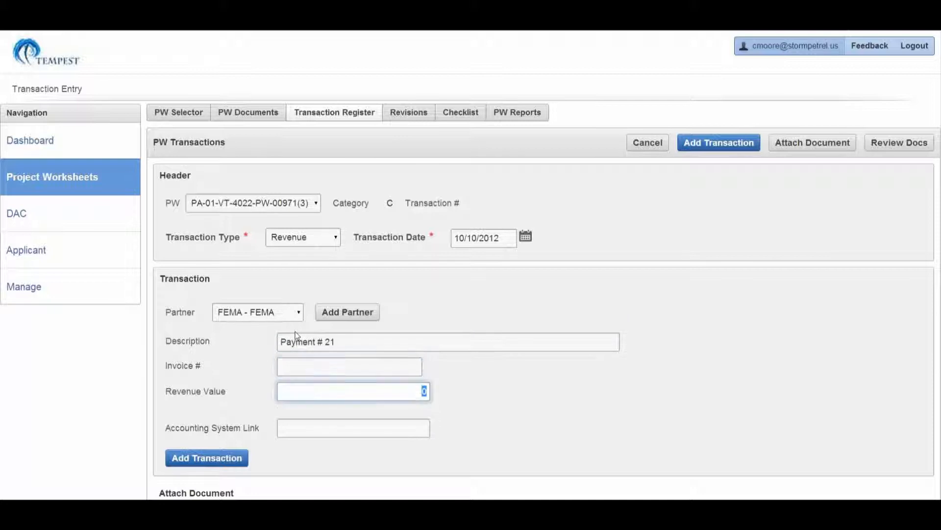
- Set the revenue value to 105480.92, add the transaction, and review the register's entries
type("105480.92")
left_click(229, 457)
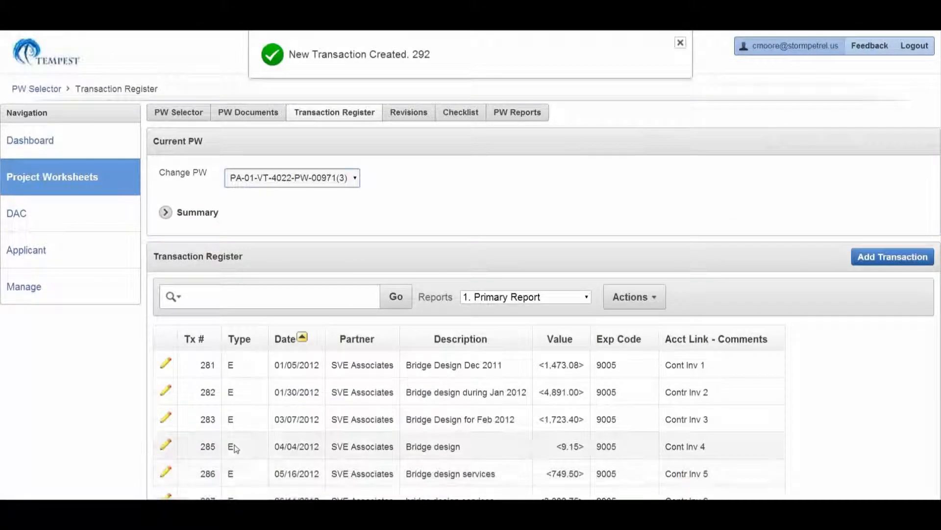
scroll(234, 447, "down", 5)
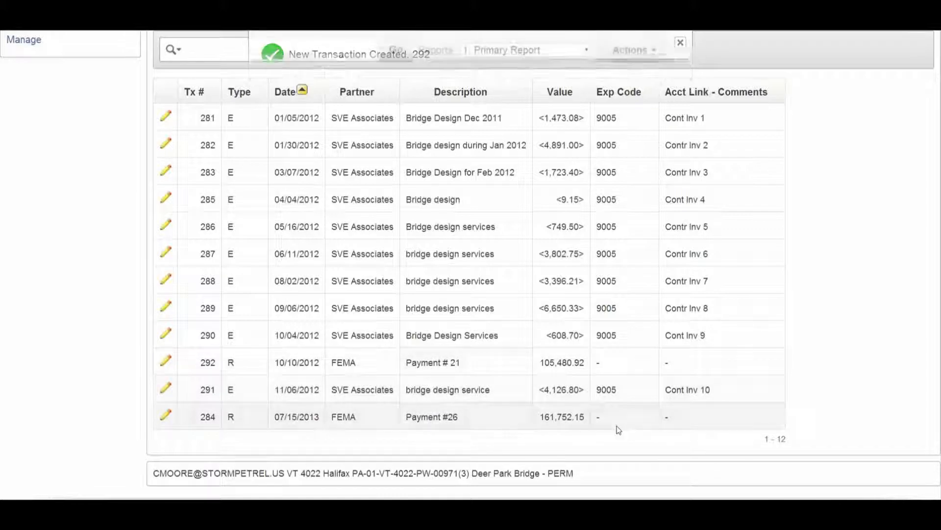
scroll(611, 418, "up", 1)
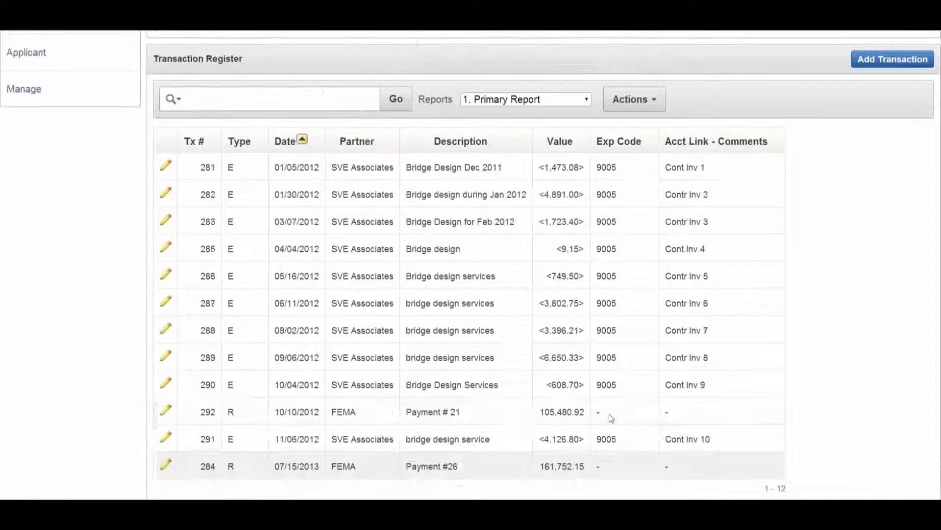
scroll(633, 400, "up", 4)
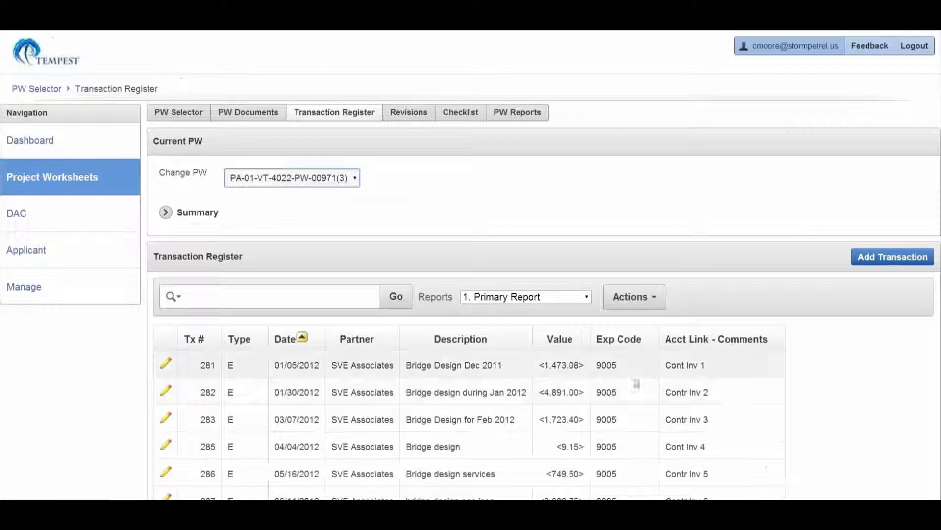